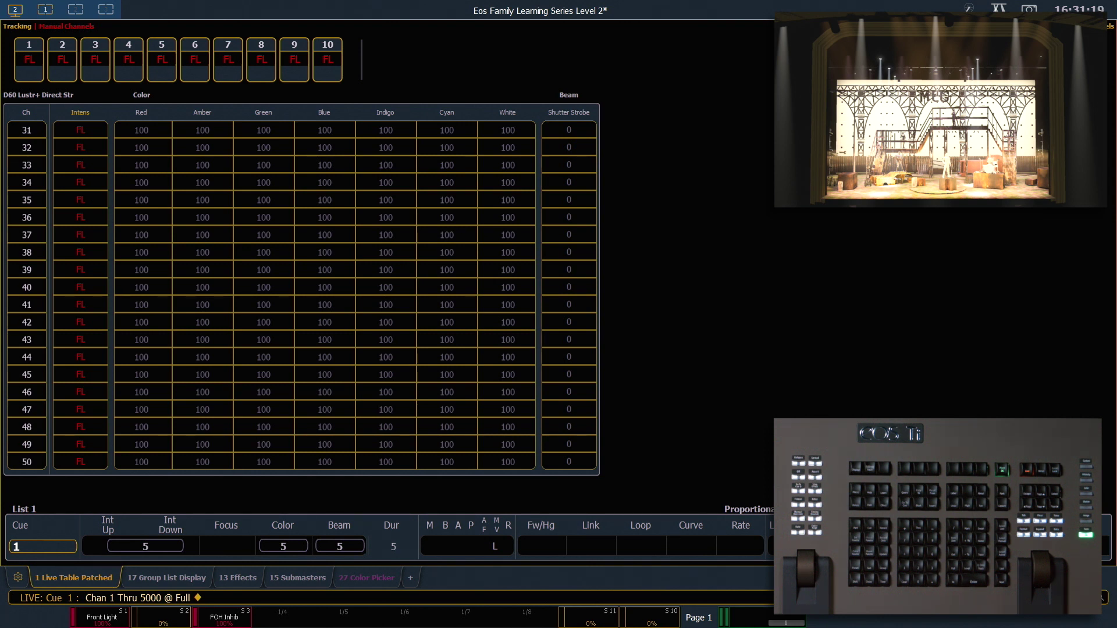
Record intensity palette 1 labelled '100%', then clear the command line.
{"action": "key", "text": "r"}
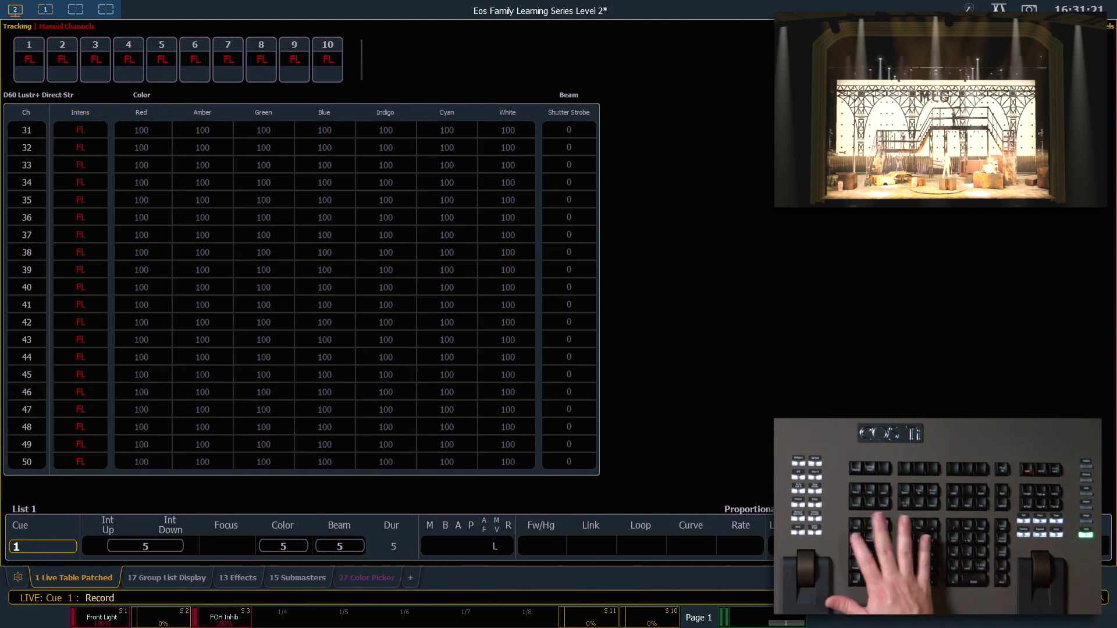
{"action": "key", "text": "alt+i"}
{"action": "type", "text": "1"}
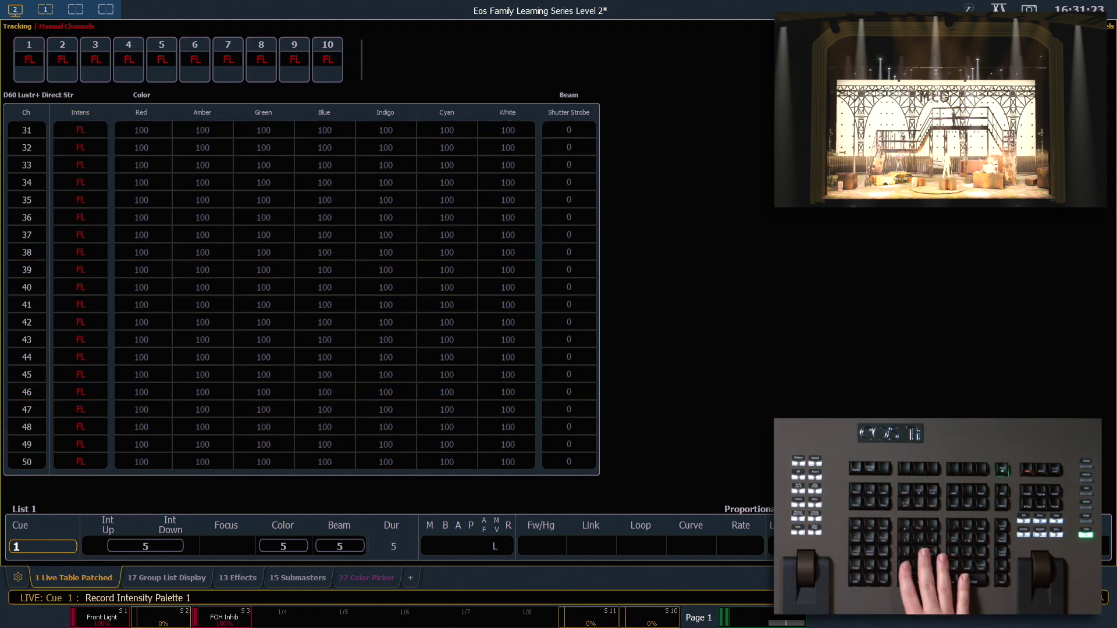
{"action": "type", "text": " Label 1"}
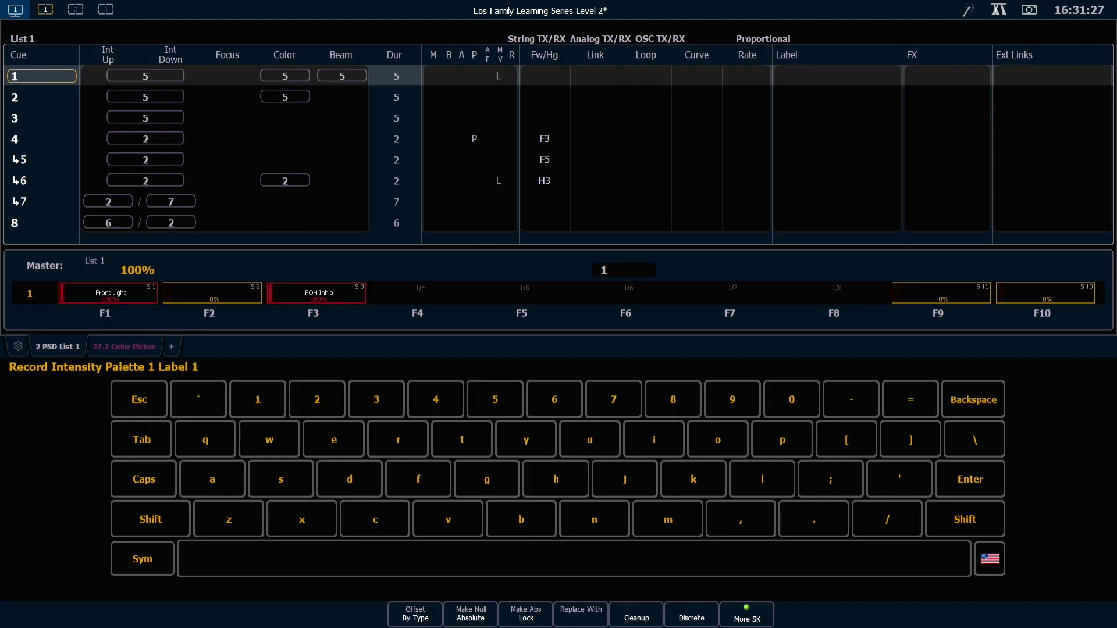
{"action": "type", "text": "00%"}
{"action": "key", "text": "Return"}
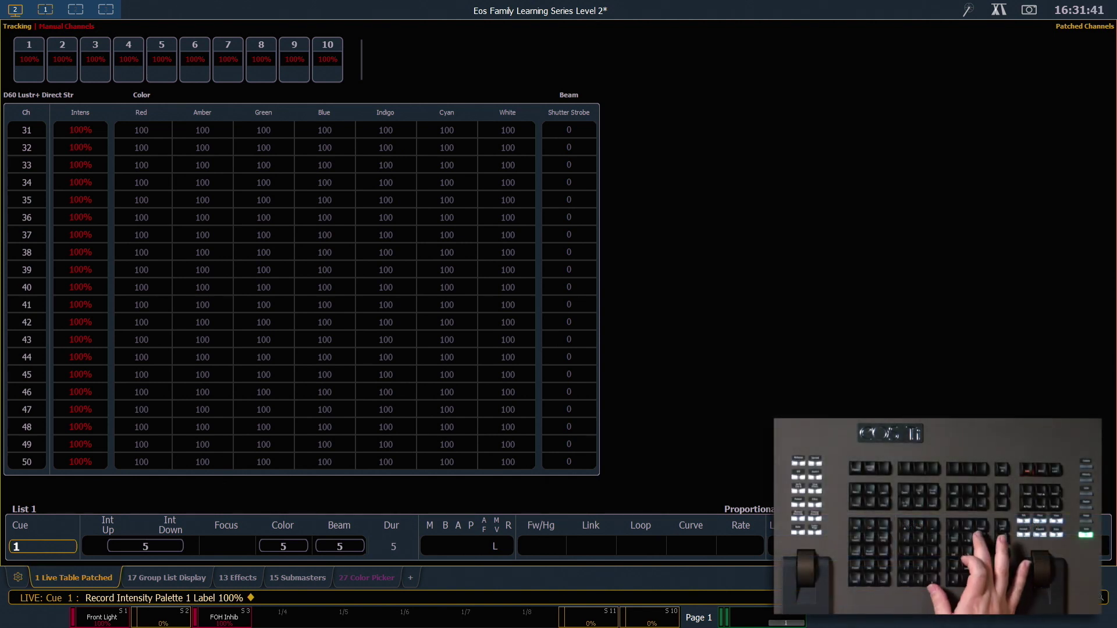
{"action": "key", "text": "BackSpace"}
Sneak out the manual levels and fan group 101 from Full through 0.
{"action": "key", "text": "alt+n"}
{"action": "key", "text": "Return"}
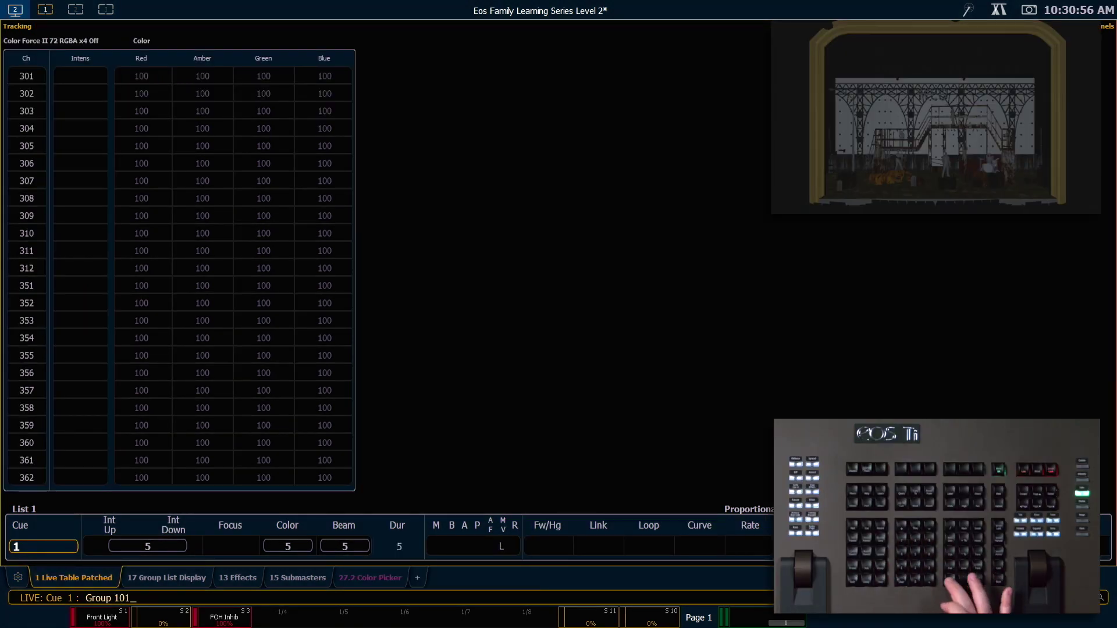
{"action": "key", "text": "a"}
{"action": "key", "text": "f"}
{"action": "key", "text": "t"}
{"action": "type", "text": "@ Full Thru"}
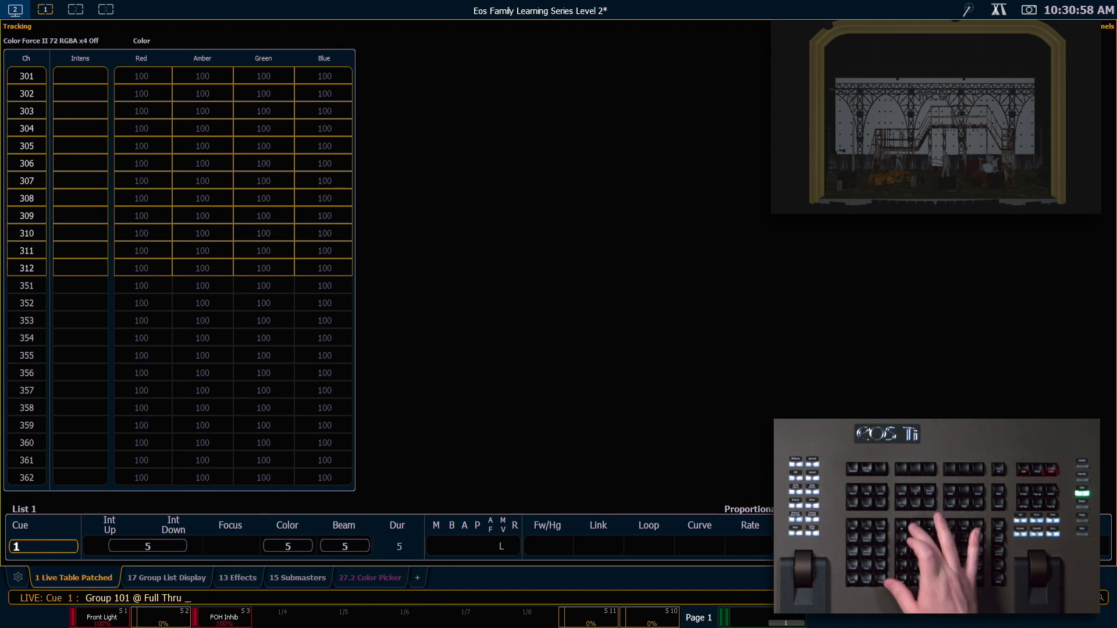
{"action": "key", "text": "0"}
{"action": "key", "text": "Return"}
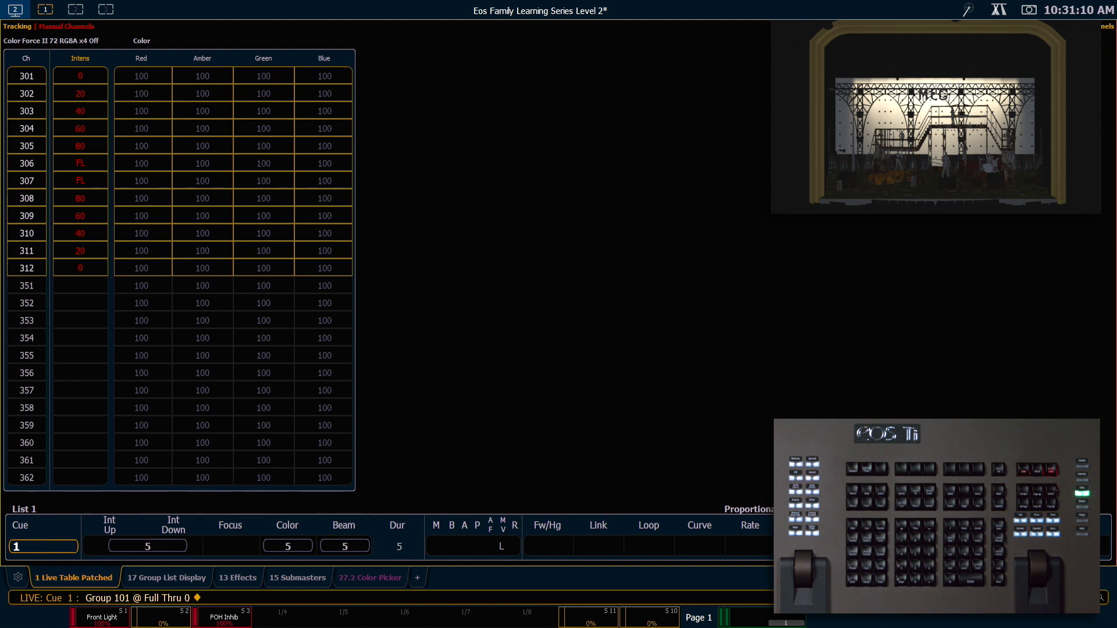
Reselect group 101 to start a new command.
{"action": "key", "text": "g"}
{"action": "key", "text": "1"}
{"action": "key", "text": "0"}
{"action": "key", "text": "1"}
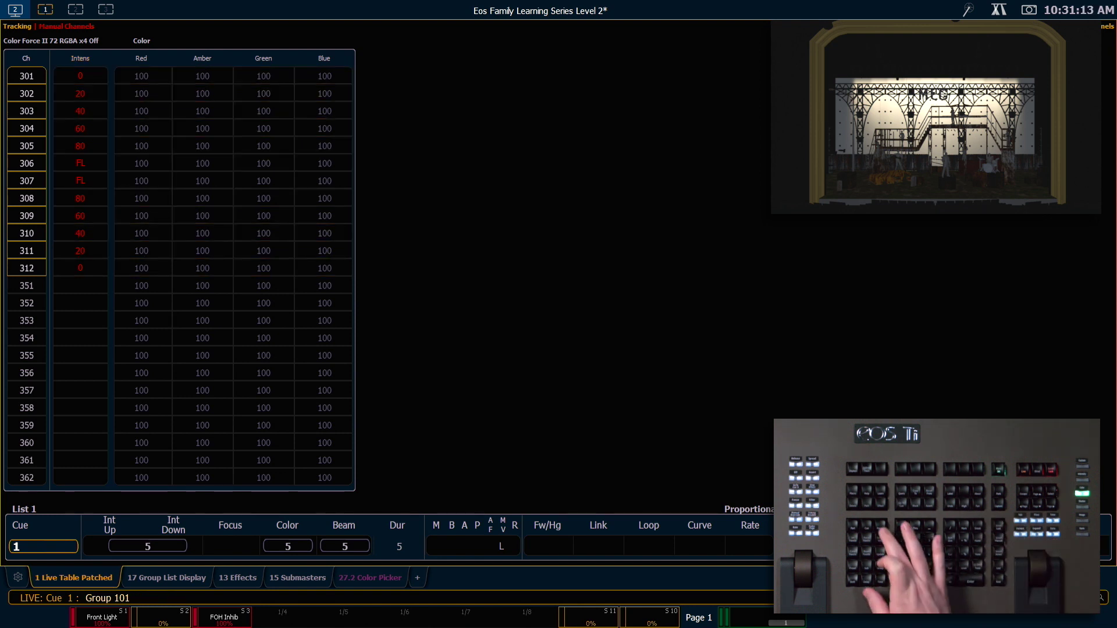
Record group 101's fan as intensity palette 2 'Hot Cyc Center', then sneak out its levels.
{"action": "key", "text": "r"}
{"action": "key", "text": "alt+i"}
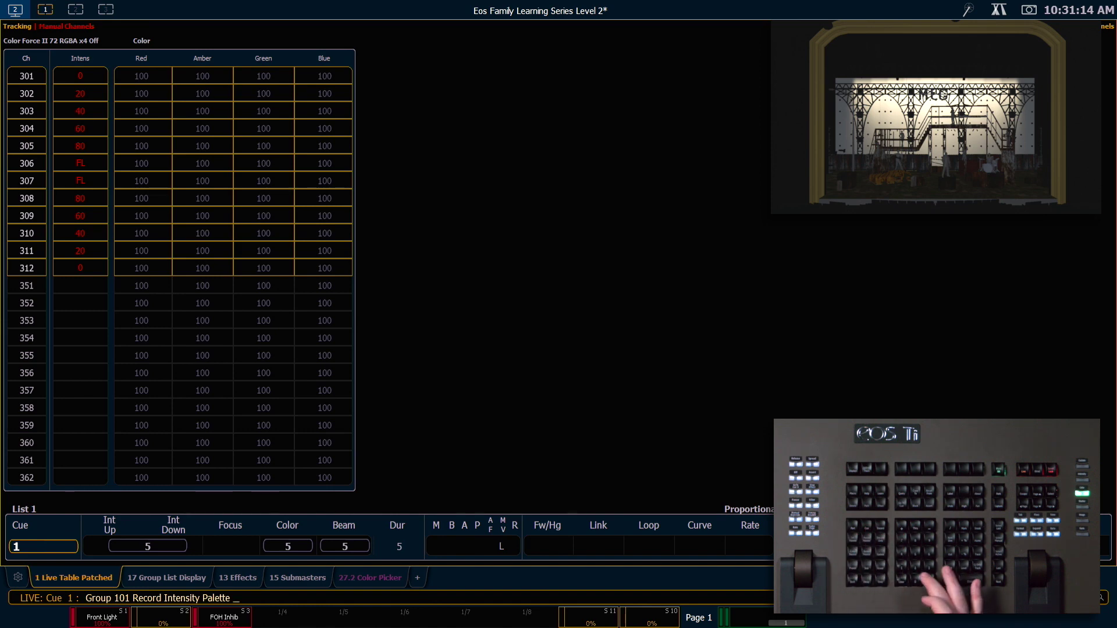
{"action": "key", "text": "2"}
{"action": "key", "text": "l"}
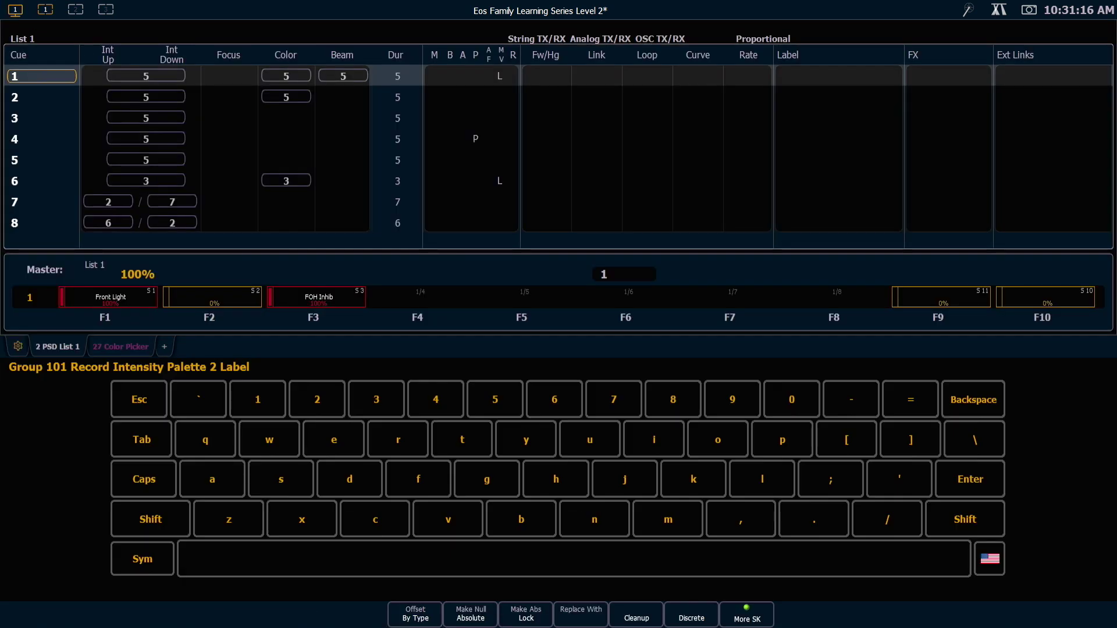
{"action": "type", "text": "Hot"}
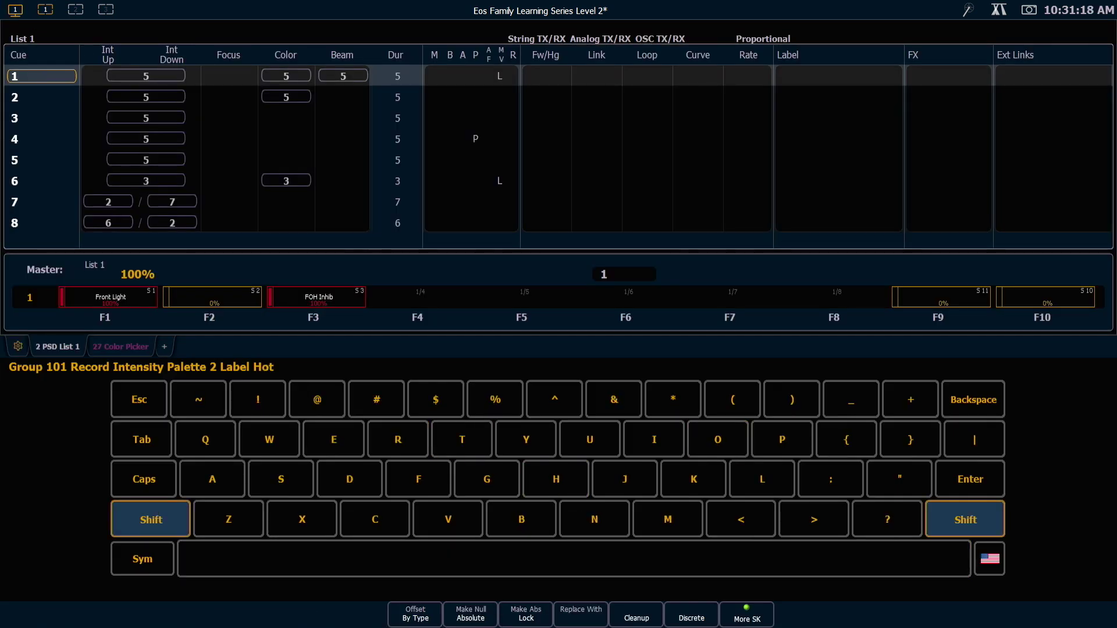
{"action": "type", "text": " Cyc Center"}
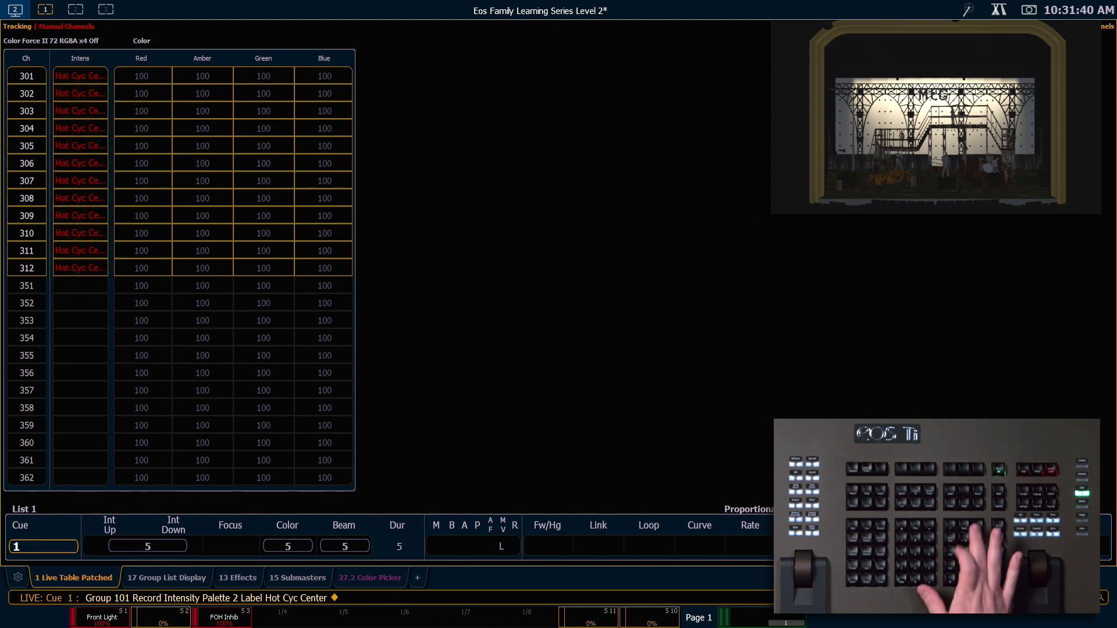
{"action": "key", "text": "n"}
{"action": "key", "text": "Return"}
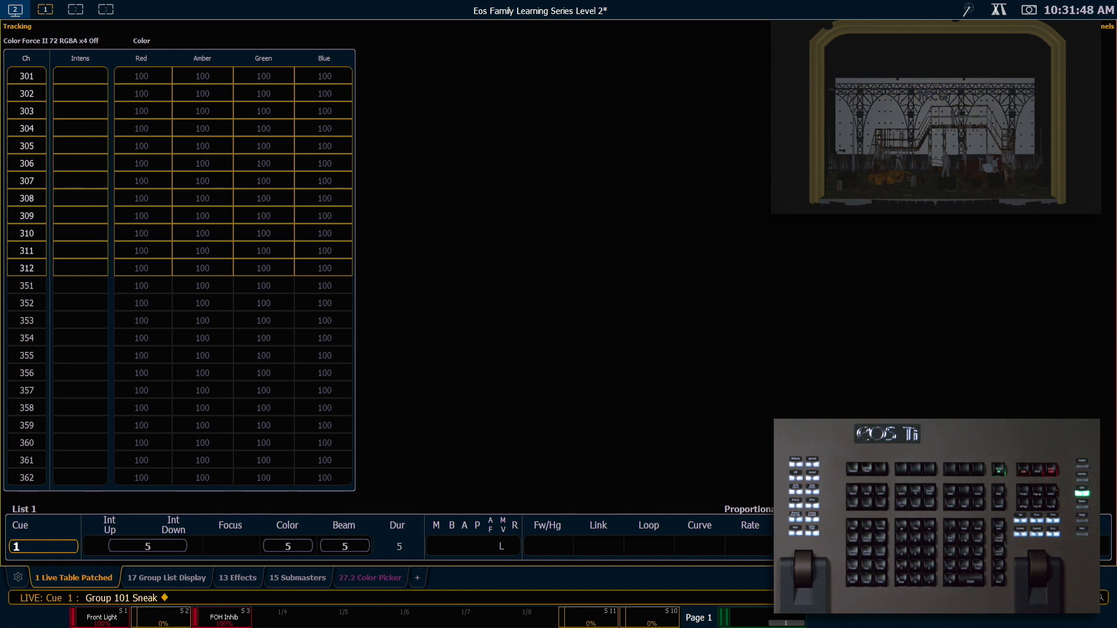
{"action": "type", "text": "g101"}
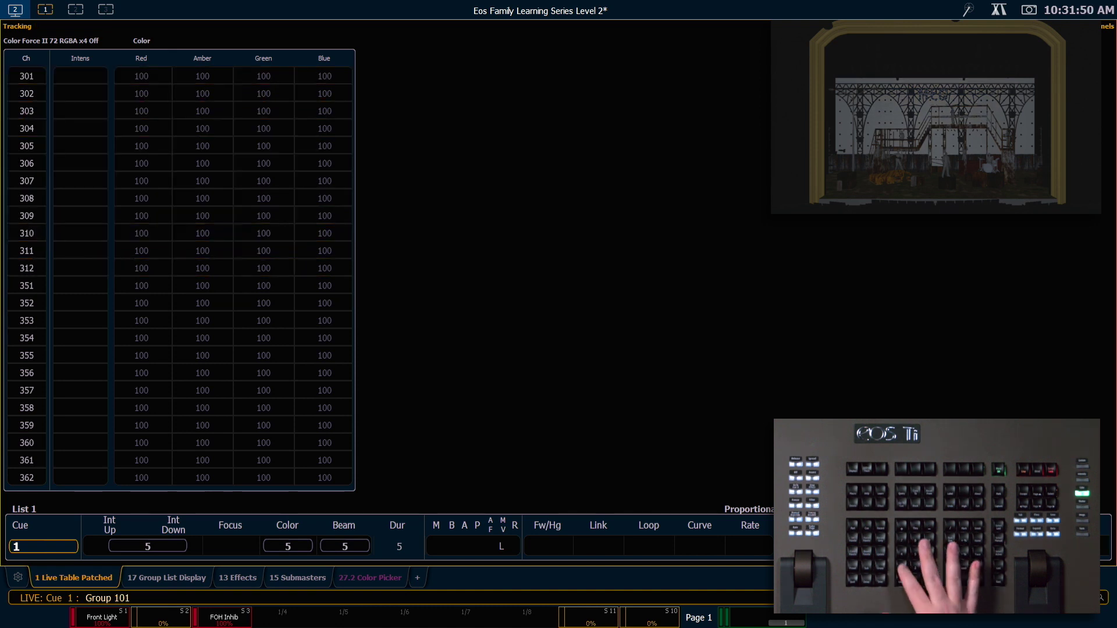
{"action": "type", "text": "i1"}
Set group 101 to intensity palette 1, then to palette 2 'Hot Cyc Center'.
{"action": "key", "text": "Return"}
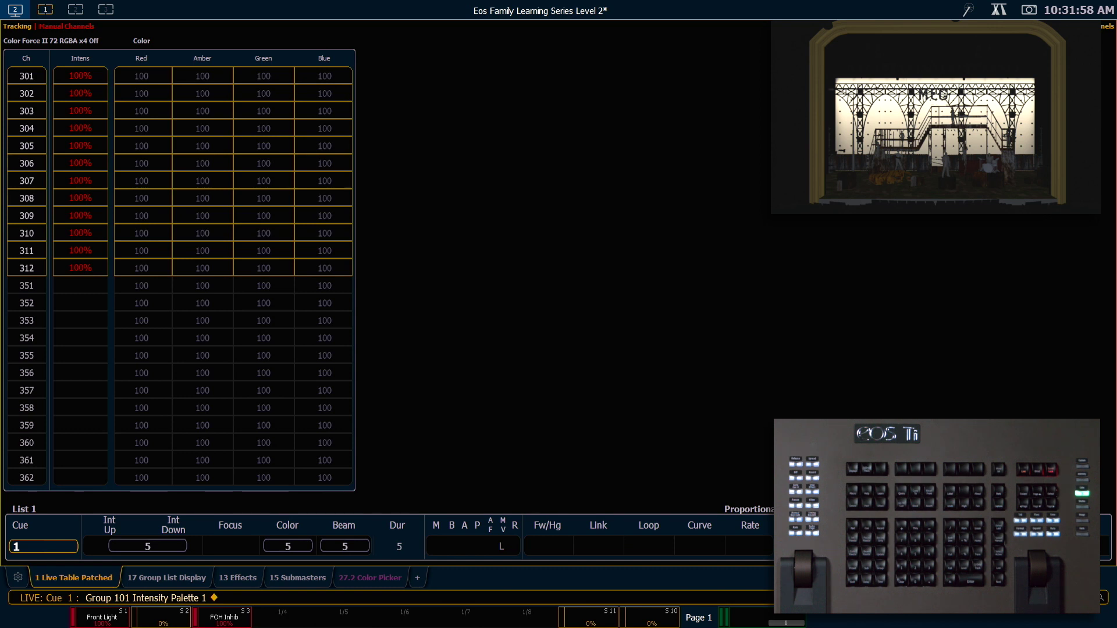
{"action": "key", "text": "BackSpace"}
{"action": "key", "text": "BackSpace"}
{"action": "type", "text": "2"}
{"action": "key", "text": "Return"}
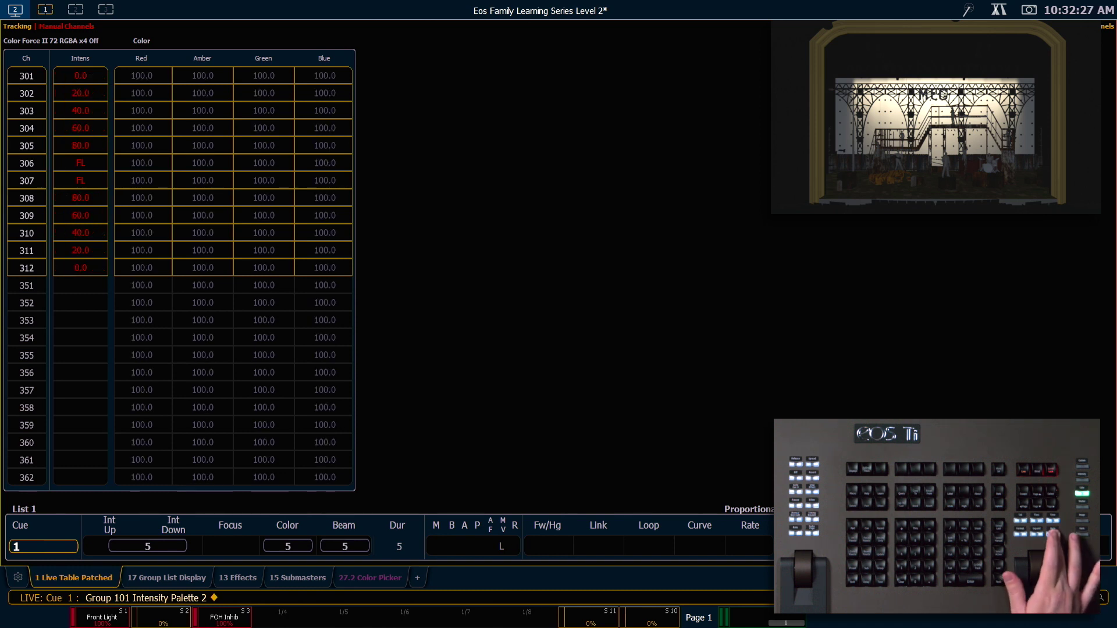
{"action": "key", "text": "Return"}
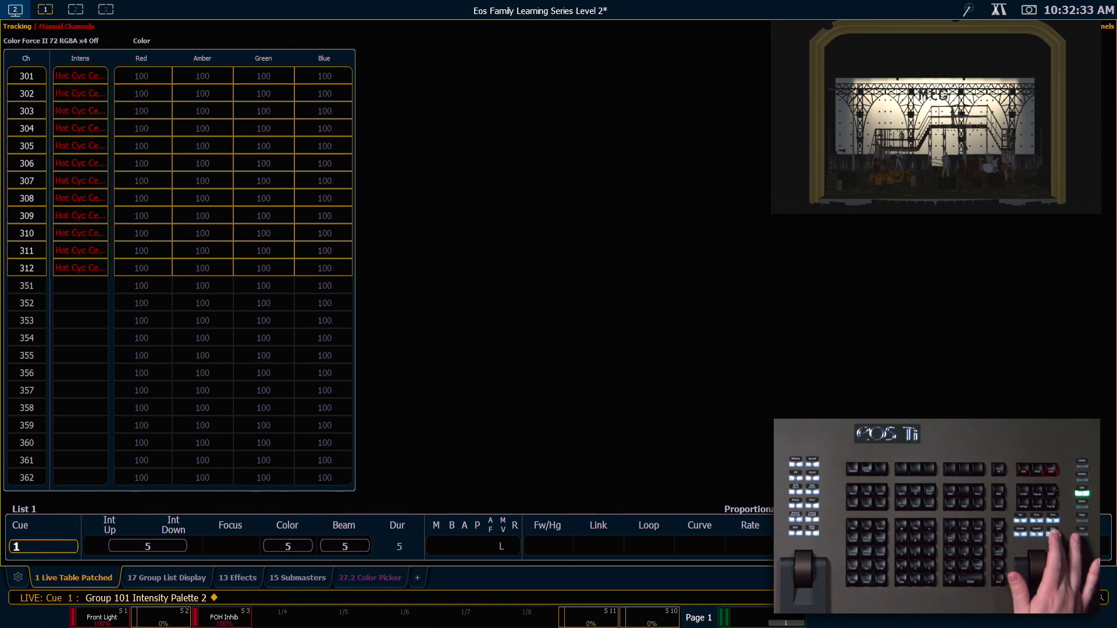
{"action": "key", "text": "ctrl+d"}
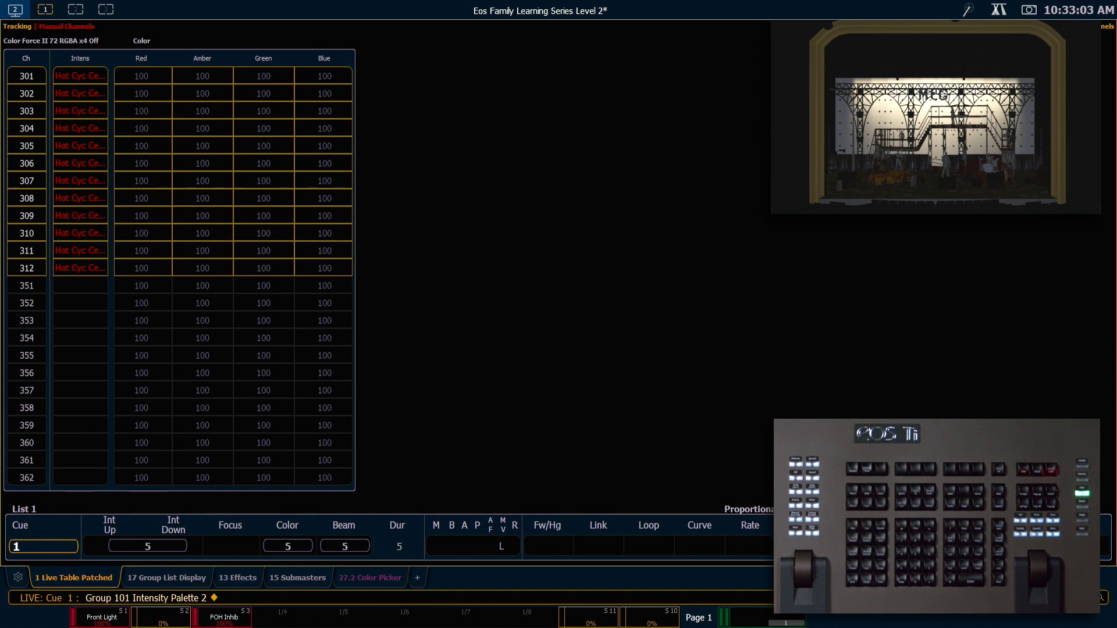
Sneak out group 101's palette reference and recall intensity palette 2's levels as raw values.
{"action": "key", "text": "alt+n"}
{"action": "key", "text": "Return"}
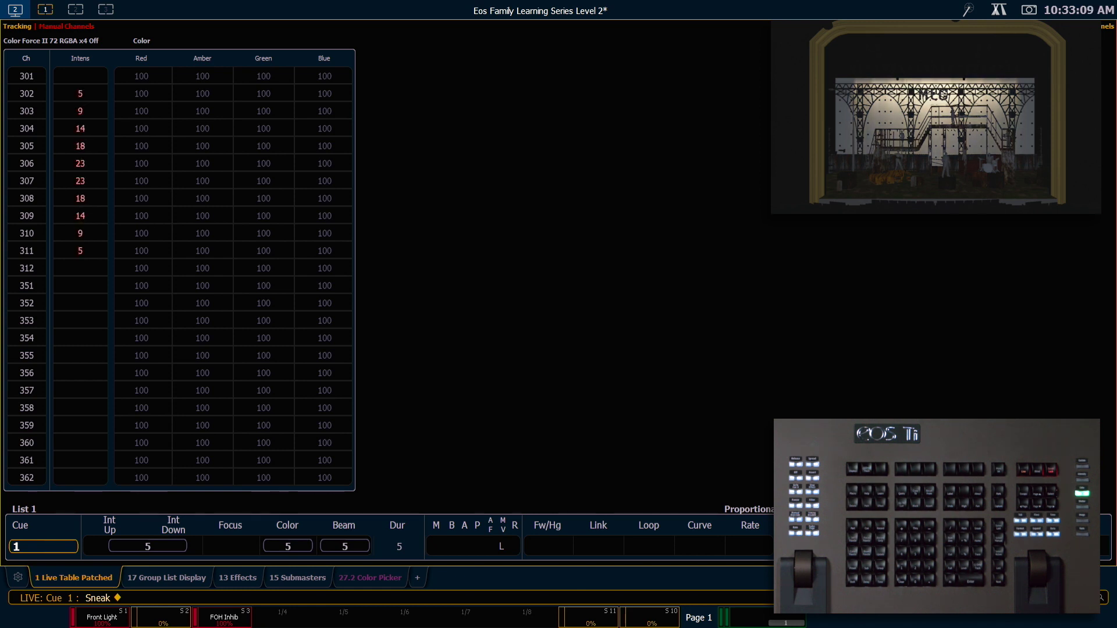
{"action": "type", "text": "g101"}
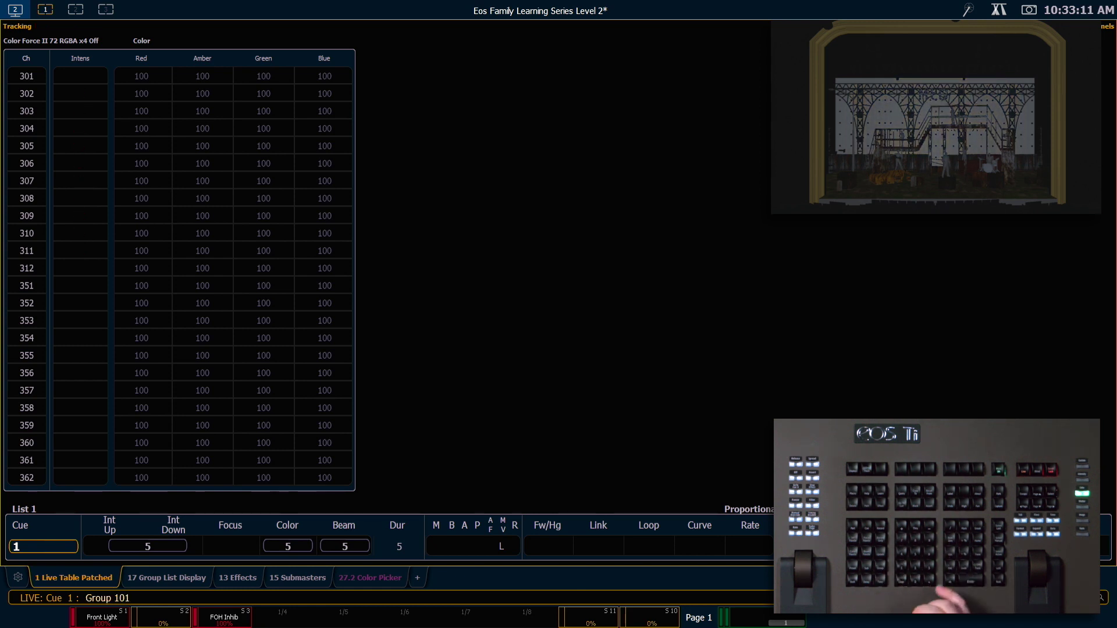
{"action": "type", "text": "e"}
{"action": "type", "text": "ity Palette"}
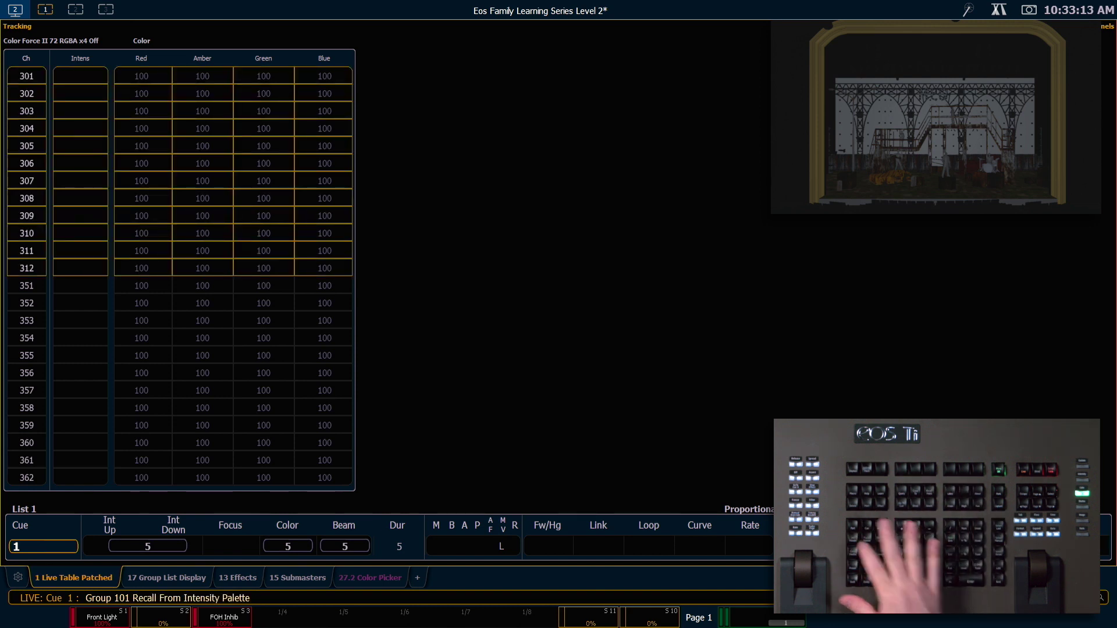
{"action": "type", "text": "2"}
{"action": "key", "text": "Return"}
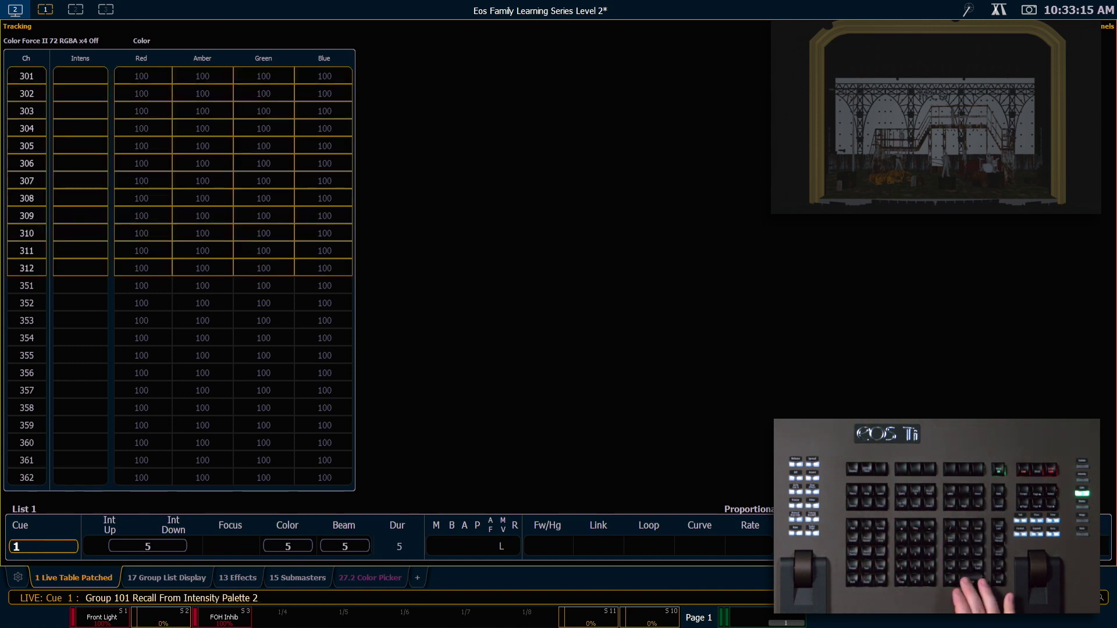
{"action": "key", "text": "Return"}
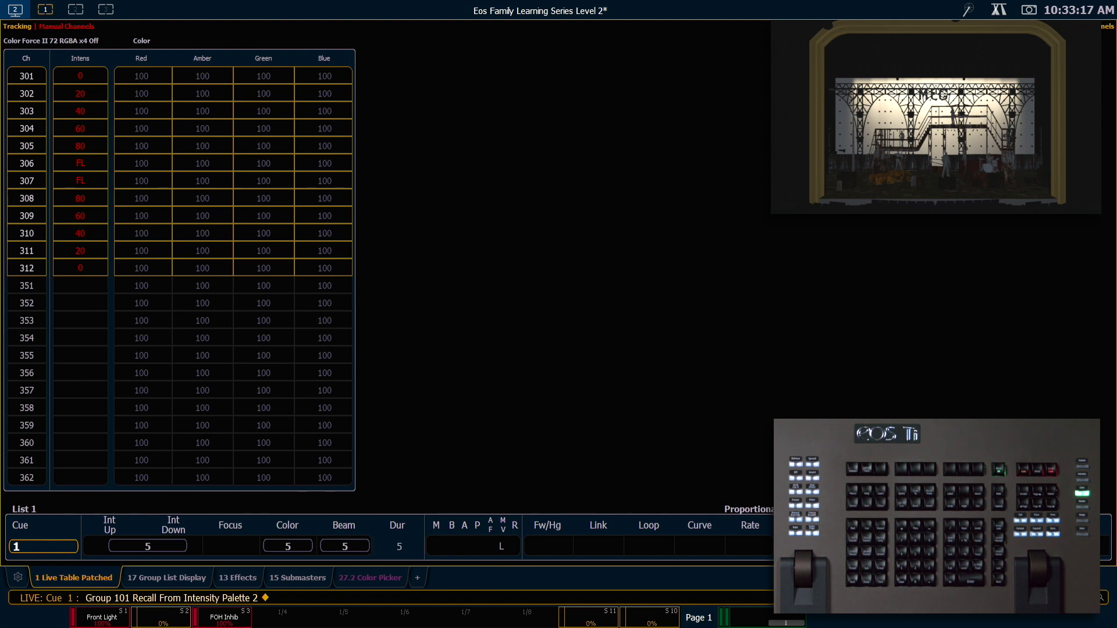